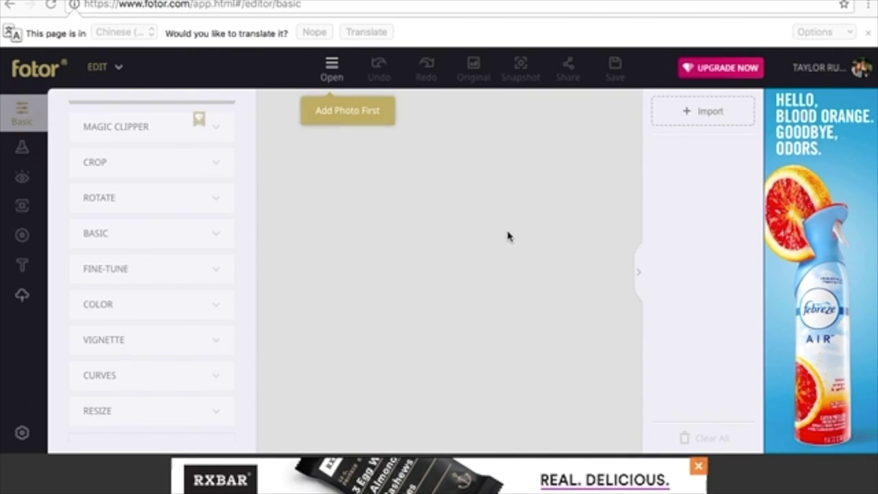
- Open the photo Interface project.jpg from the computer's All My Files location
{"action": "left_click", "coordinate": [334, 69]}
{"action": "left_click", "coordinate": [334, 78]}
{"action": "left_click", "coordinate": [340, 103]}
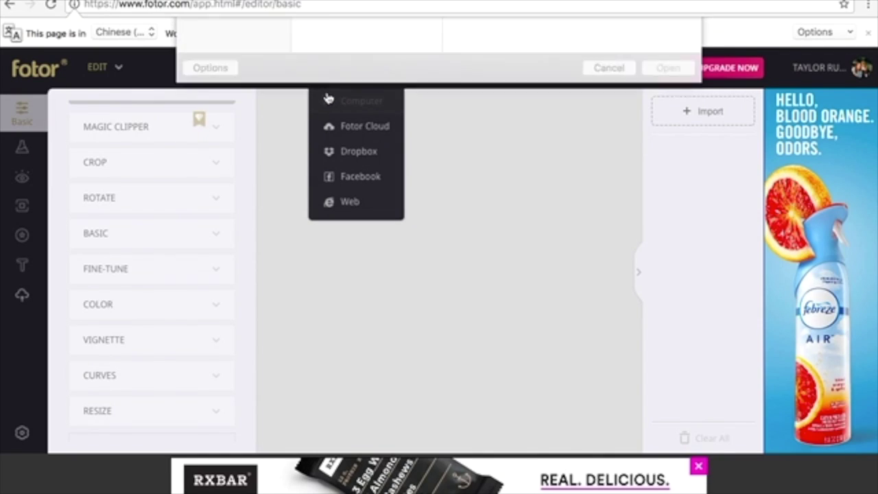
{"action": "left_click", "coordinate": [245, 74]}
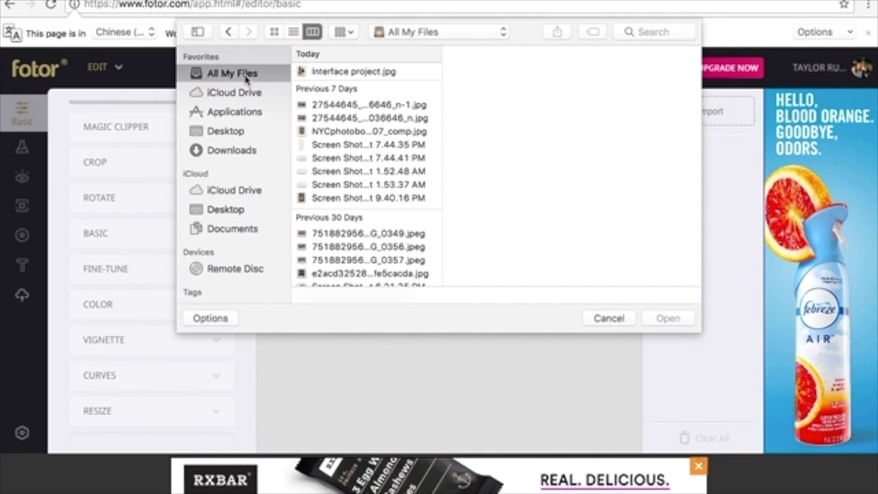
{"action": "left_click", "coordinate": [336, 72]}
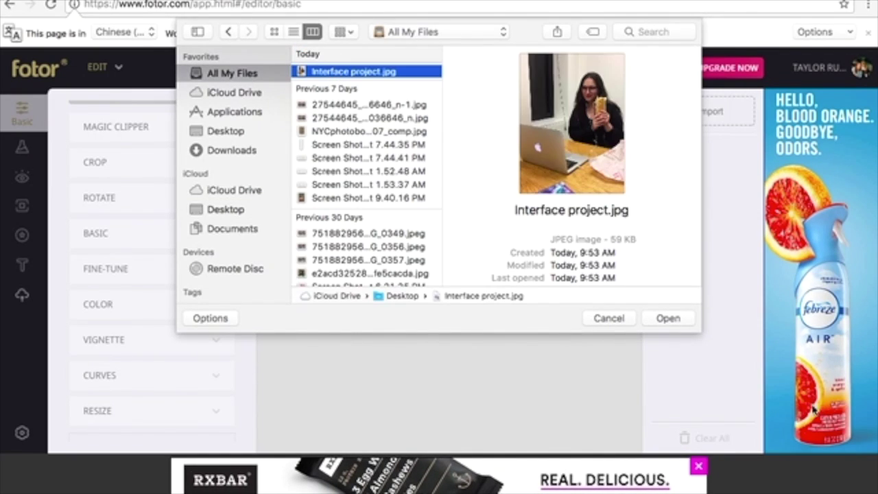
{"action": "left_click", "coordinate": [668, 318]}
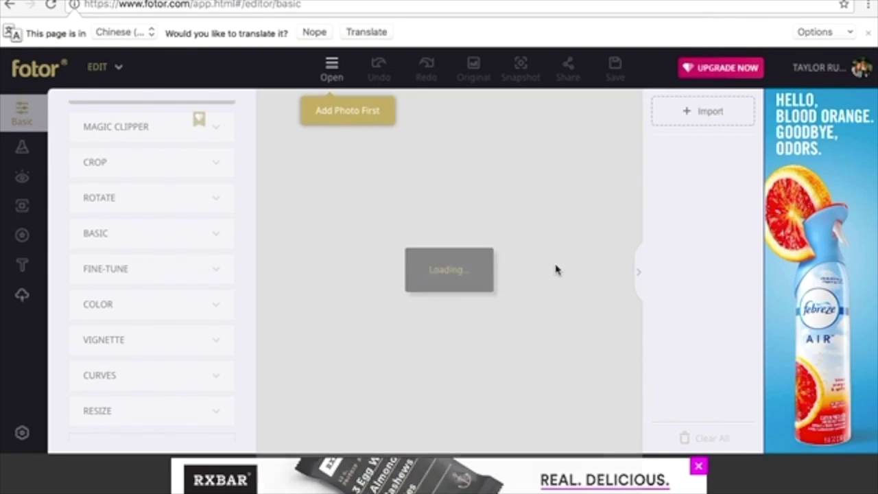
- Look through the Effect, Beauty, Sticker and Frames tool categories available for the photo
{"action": "scroll", "coordinate": [490, 275], "scroll_direction": "up", "scroll_amount": 2}
{"action": "scroll", "coordinate": [490, 275], "scroll_direction": "down", "scroll_amount": 3}
{"action": "scroll", "coordinate": [490, 275], "scroll_direction": "up", "scroll_amount": 5}
{"action": "scroll", "coordinate": [426, 283], "scroll_direction": "down", "scroll_amount": 3}
{"action": "scroll", "coordinate": [426, 282], "scroll_direction": "up", "scroll_amount": 1}
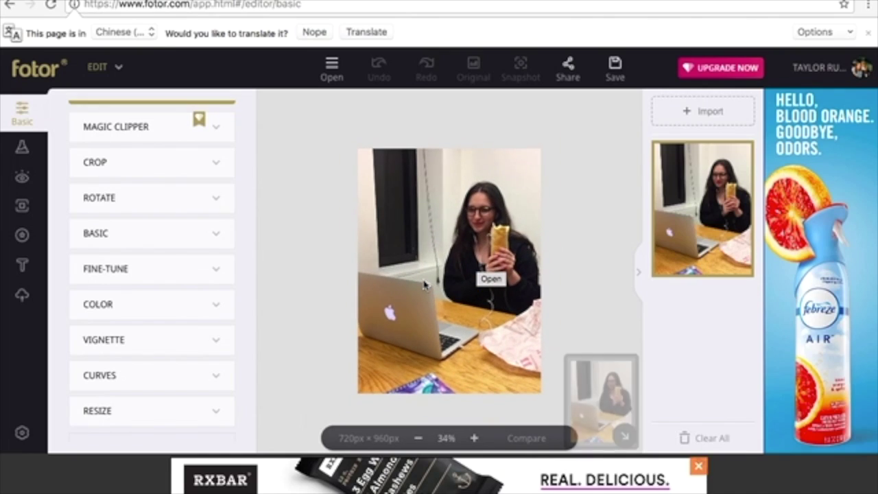
{"action": "left_click", "coordinate": [28, 149]}
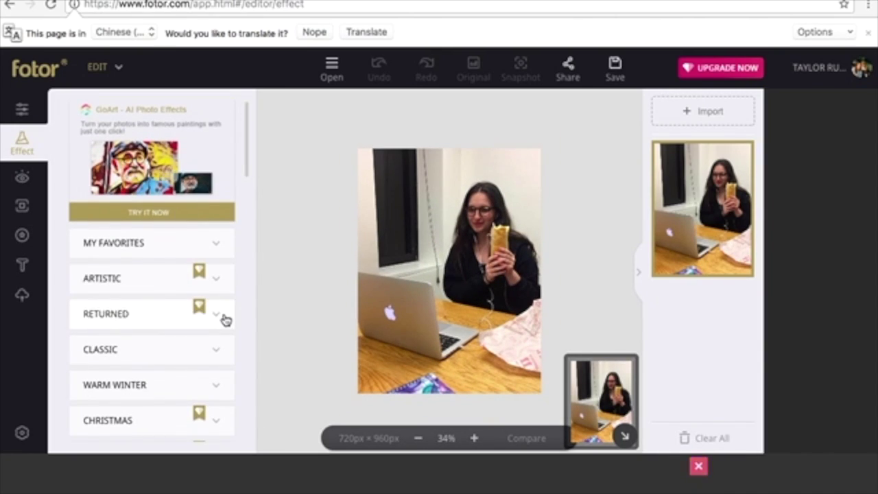
{"action": "scroll", "coordinate": [224, 318], "scroll_direction": "down", "scroll_amount": 1}
{"action": "left_click", "coordinate": [27, 175]}
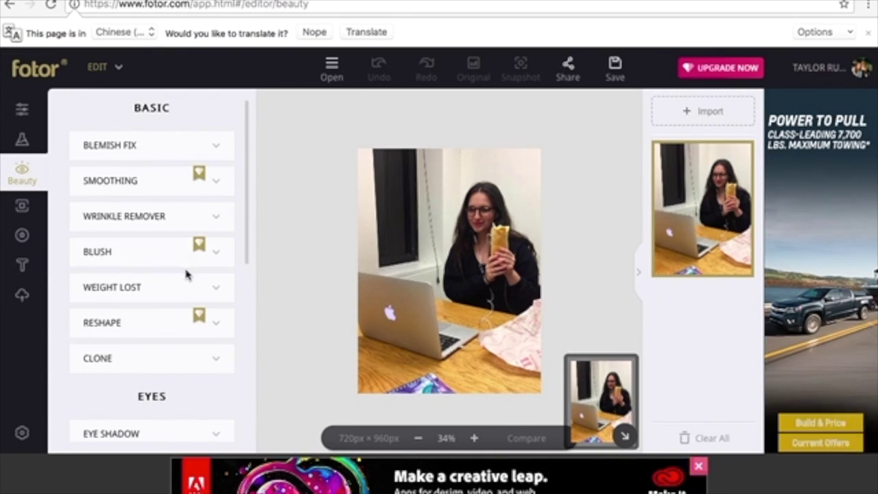
{"action": "left_click", "coordinate": [23, 265]}
{"action": "left_click", "coordinate": [29, 239]}
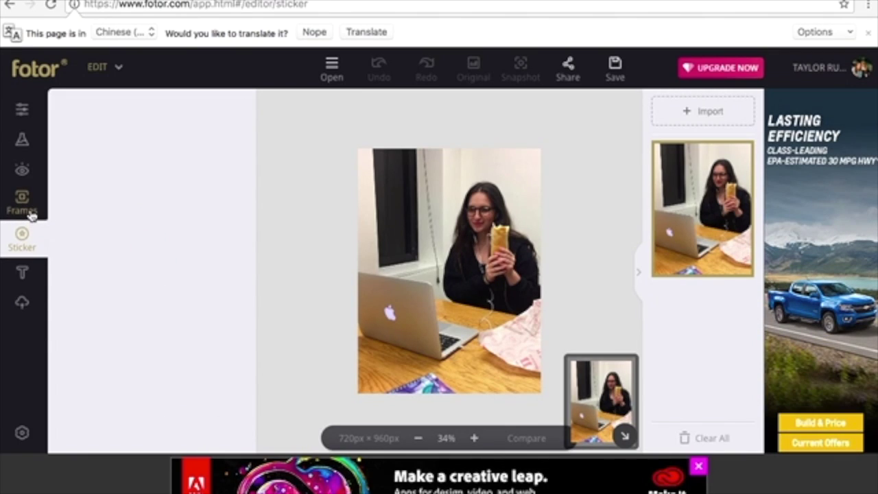
{"action": "left_click", "coordinate": [30, 207]}
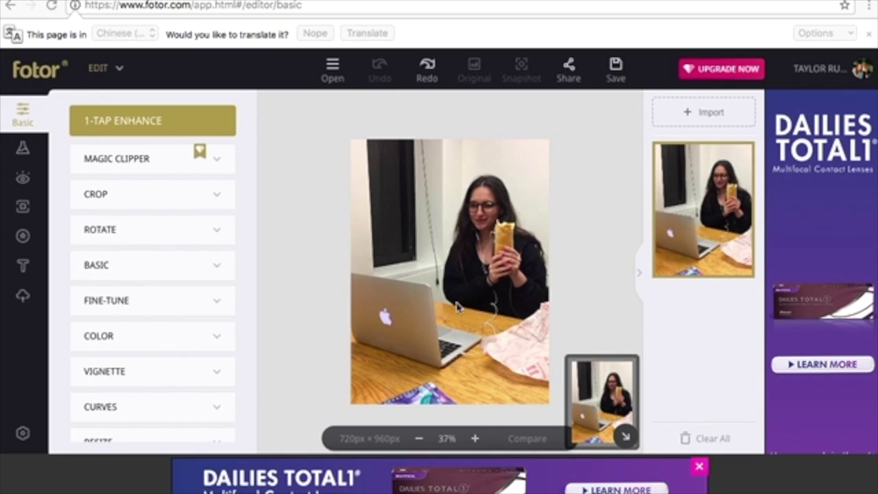
- Apply the 1-Tap Enhance adjustment to the photo from the Basic tools
{"action": "scroll", "coordinate": [175, 225], "scroll_direction": "down", "scroll_amount": 3}
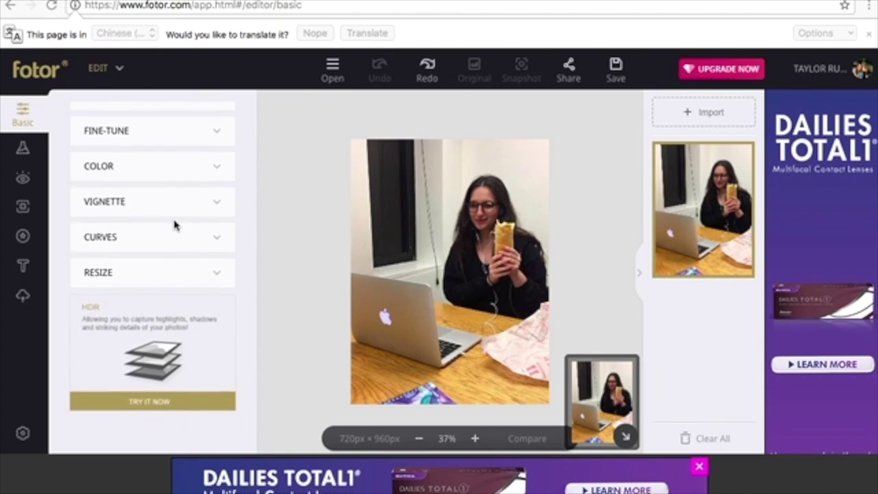
{"action": "scroll", "coordinate": [175, 225], "scroll_direction": "up", "scroll_amount": 3}
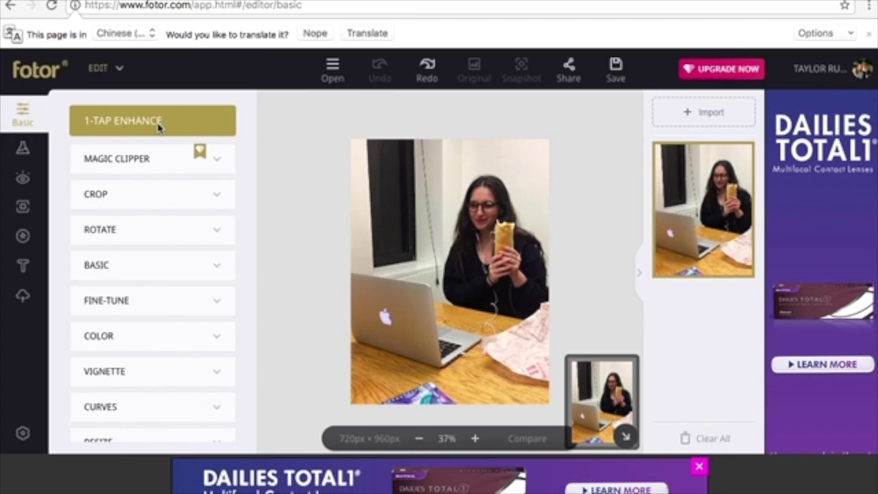
{"action": "left_click", "coordinate": [158, 129]}
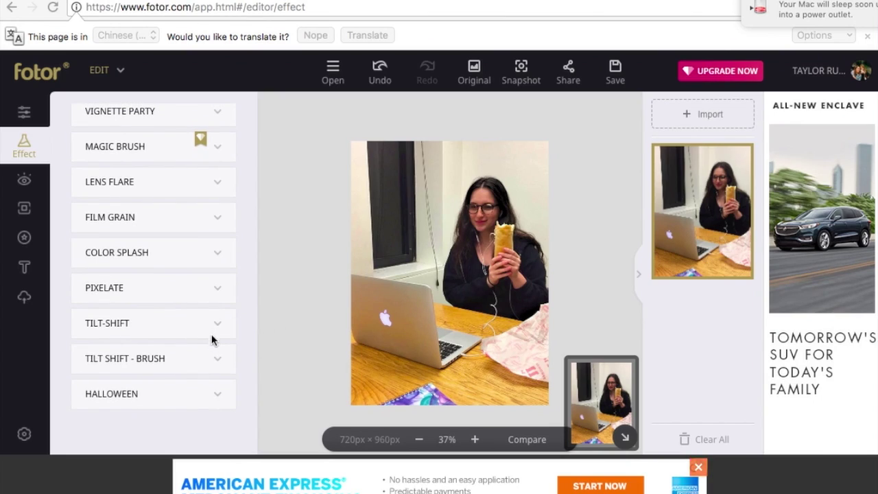
- Apply the Tilt Shift - Brush effect, brushing the woman into focus with an enlarged brush while the background stays blurred
{"action": "left_click", "coordinate": [169, 363]}
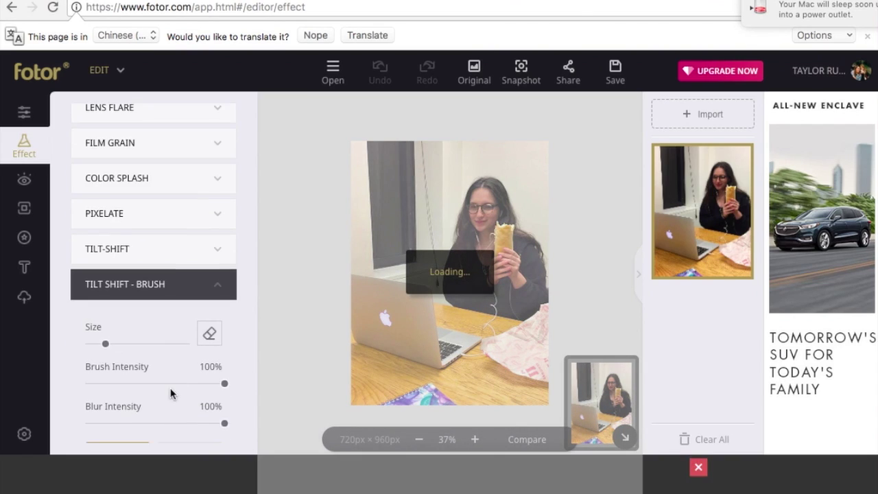
{"action": "mouse_move", "coordinate": [447, 274]}
{"action": "left_mouse_down"}
{"action": "mouse_move", "coordinate": [465, 288]}
{"action": "mouse_move", "coordinate": [496, 278]}
{"action": "mouse_move", "coordinate": [502, 238]}
{"action": "mouse_move", "coordinate": [494, 197]}
{"action": "mouse_move", "coordinate": [472, 210]}
{"action": "mouse_move", "coordinate": [478, 218]}
{"action": "mouse_move", "coordinate": [499, 206]}
{"action": "mouse_move", "coordinate": [486, 193]}
{"action": "mouse_move", "coordinate": [470, 197]}
{"action": "mouse_move", "coordinate": [459, 220]}
{"action": "mouse_move", "coordinate": [476, 240]}
{"action": "mouse_move", "coordinate": [496, 226]}
{"action": "mouse_move", "coordinate": [492, 187]}
{"action": "mouse_move", "coordinate": [474, 185]}
{"action": "mouse_move", "coordinate": [477, 231]}
{"action": "left_mouse_up"}
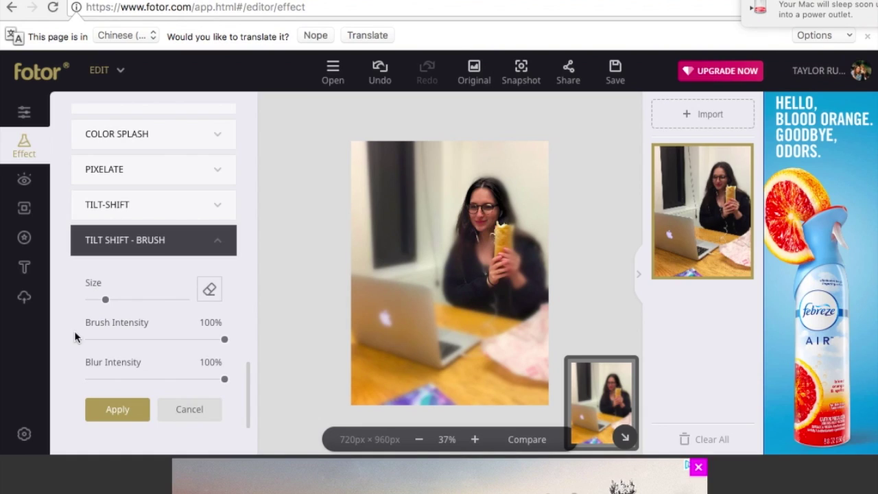
{"action": "left_click_drag", "start_coordinate": [105, 300], "coordinate": [141, 300]}
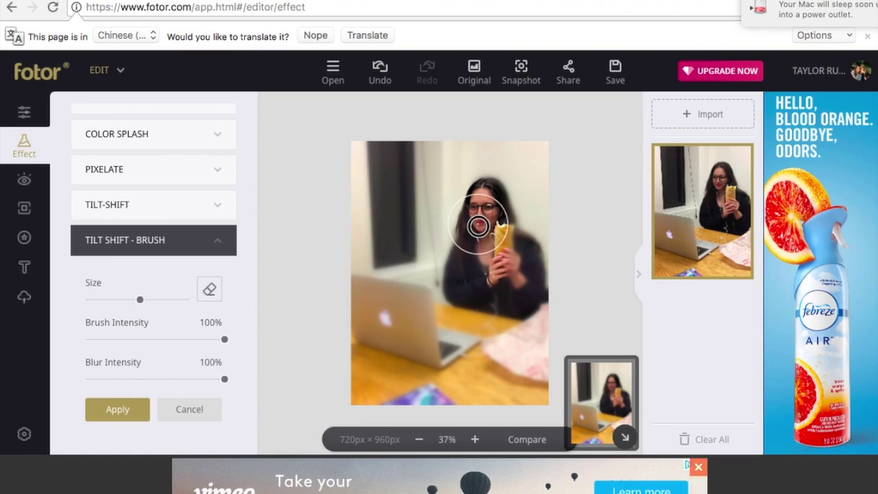
{"action": "mouse_move", "coordinate": [478, 237]}
{"action": "left_mouse_down"}
{"action": "mouse_move", "coordinate": [480, 198]}
{"action": "mouse_move", "coordinate": [514, 277]}
{"action": "left_mouse_up"}
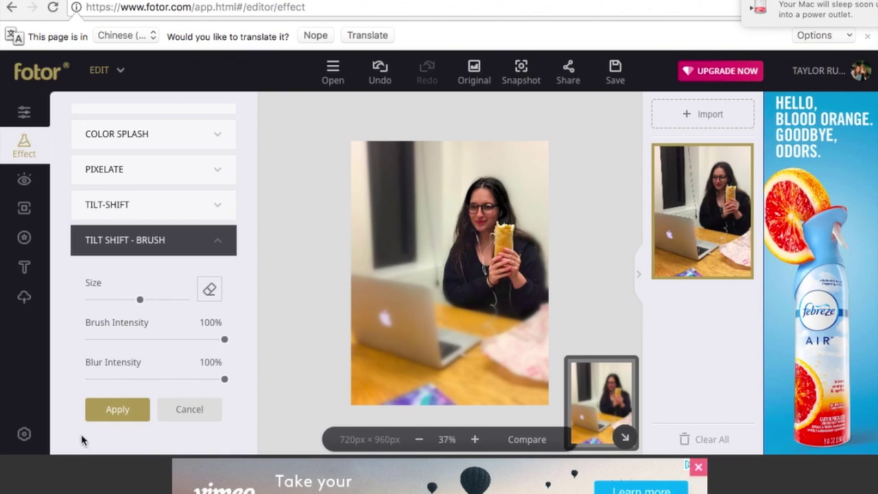
{"action": "left_click", "coordinate": [134, 409]}
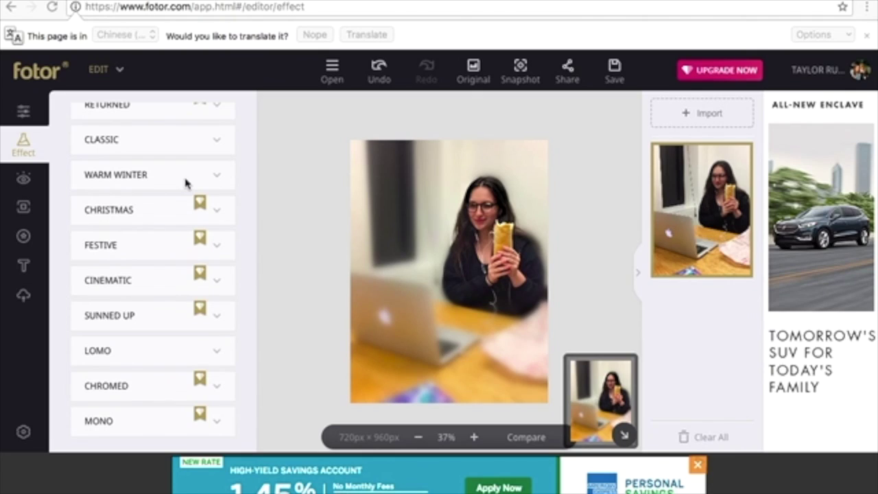
- Examine the full list of effect categories to see which filters are offered for the photo
{"action": "scroll", "coordinate": [185, 183], "scroll_direction": "up", "scroll_amount": 4}
{"action": "scroll", "coordinate": [201, 290], "scroll_direction": "down", "scroll_amount": 3}
{"action": "scroll", "coordinate": [201, 289], "scroll_direction": "down", "scroll_amount": 10}
{"action": "scroll", "coordinate": [201, 278], "scroll_direction": "down", "scroll_amount": 8}
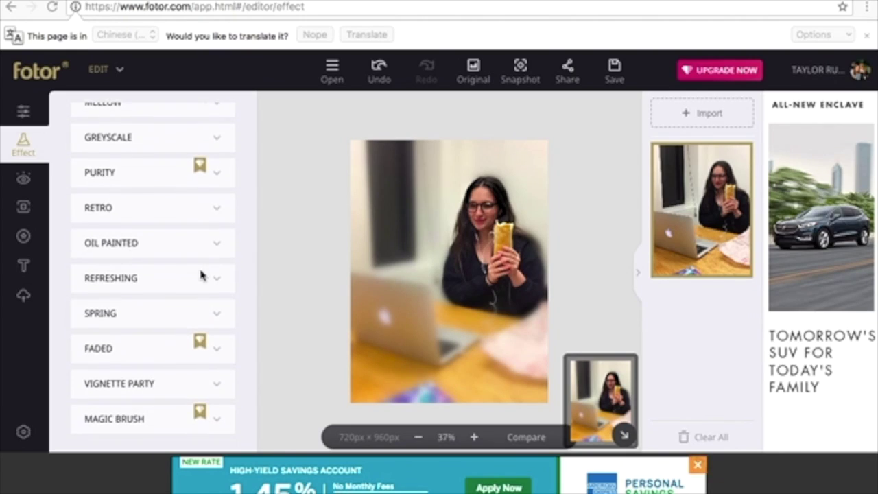
{"action": "scroll", "coordinate": [201, 276], "scroll_direction": "down", "scroll_amount": 5}
{"action": "scroll", "coordinate": [201, 273], "scroll_direction": "down", "scroll_amount": 3}
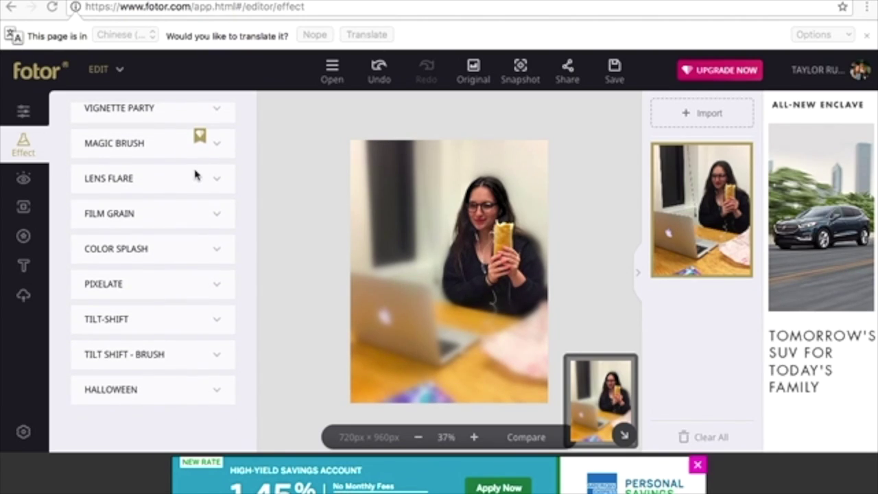
{"action": "scroll", "coordinate": [196, 174], "scroll_direction": "up", "scroll_amount": 5}
{"action": "scroll", "coordinate": [195, 174], "scroll_direction": "up", "scroll_amount": 12}
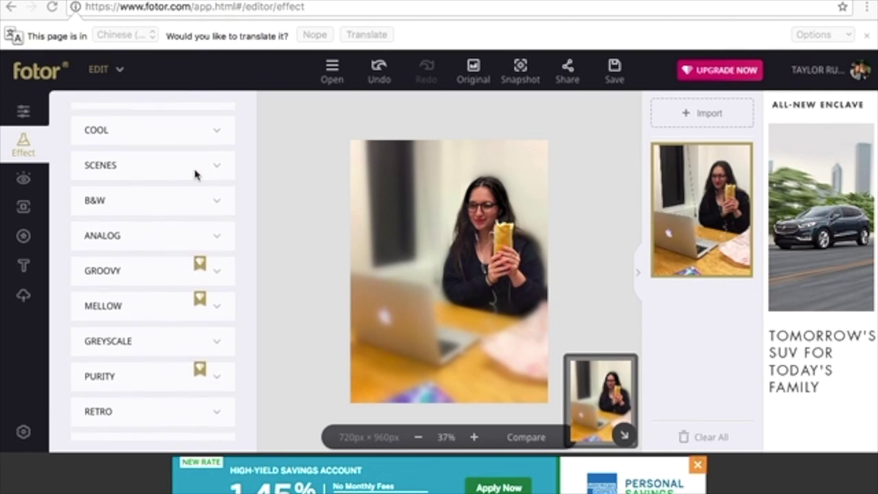
{"action": "scroll", "coordinate": [196, 175], "scroll_direction": "up", "scroll_amount": 4}
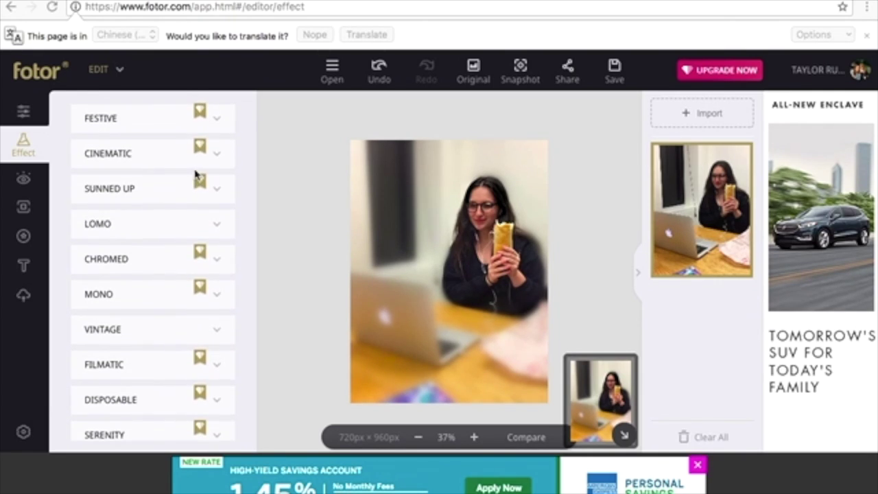
{"action": "scroll", "coordinate": [197, 173], "scroll_direction": "up", "scroll_amount": 2}
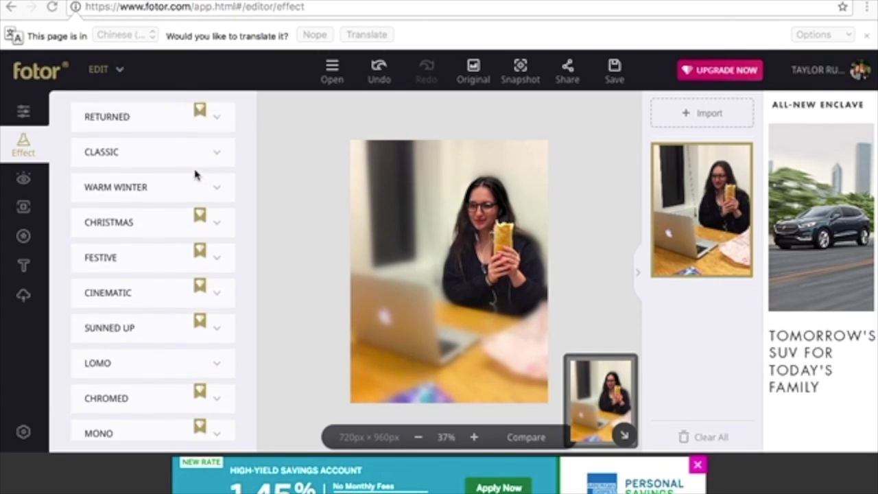
{"action": "scroll", "coordinate": [197, 172], "scroll_direction": "up", "scroll_amount": 3}
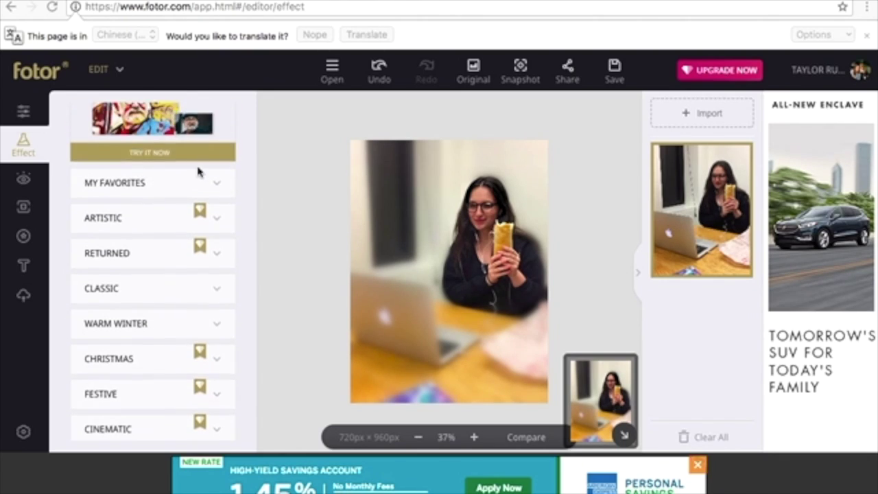
- Apply the second filter of the Classic effect category to the photo
{"action": "scroll", "coordinate": [217, 353], "scroll_direction": "down", "scroll_amount": 5}
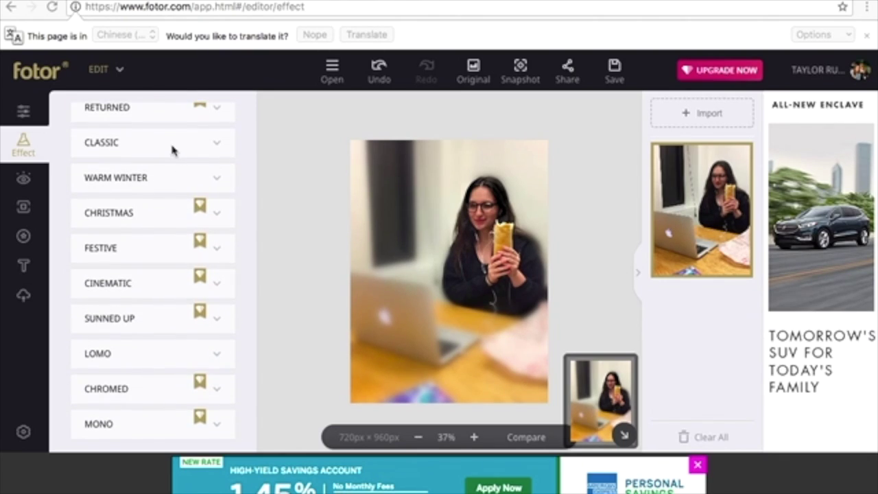
{"action": "left_click", "coordinate": [196, 147]}
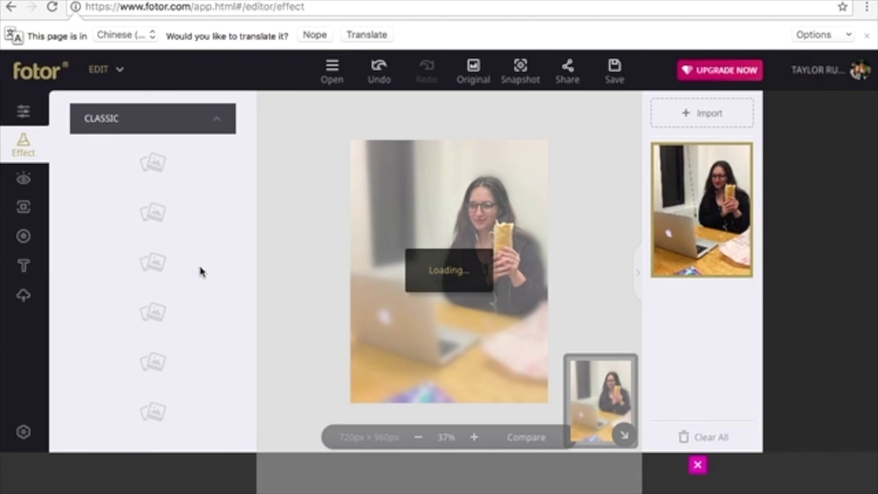
{"action": "left_click", "coordinate": [167, 205]}
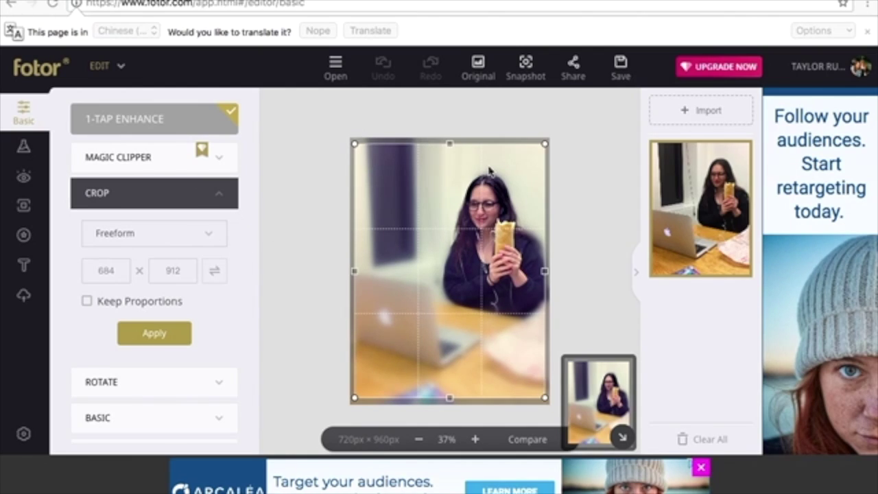
- Crop the photo to the 2 x 3 (iPhone) preset at 640 x 960
{"action": "left_click", "coordinate": [212, 237]}
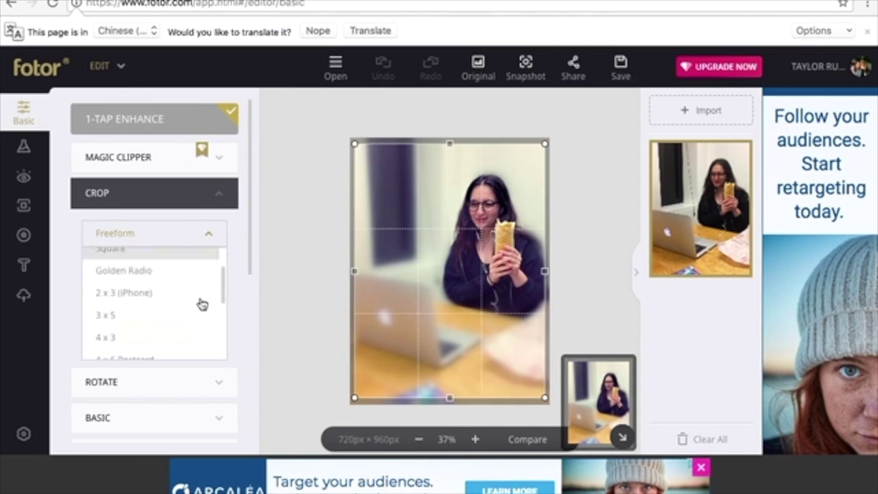
{"action": "scroll", "coordinate": [196, 333], "scroll_direction": "down", "scroll_amount": 5}
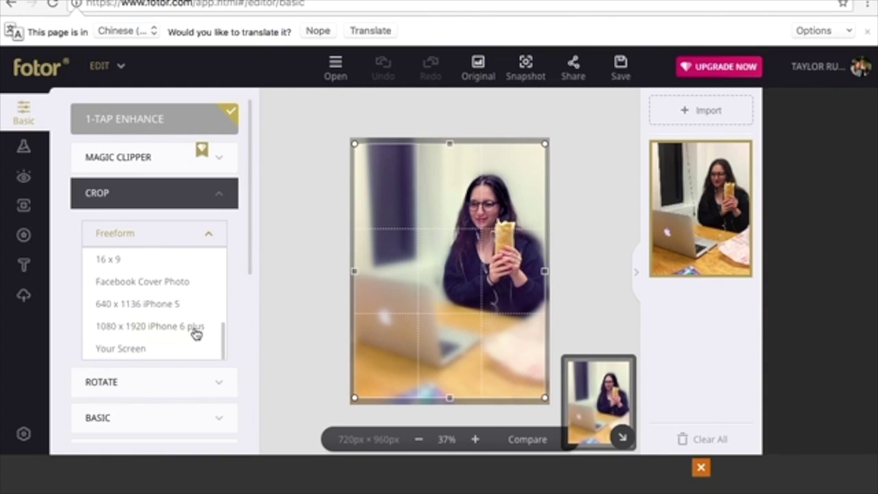
{"action": "scroll", "coordinate": [204, 309], "scroll_direction": "up", "scroll_amount": 6}
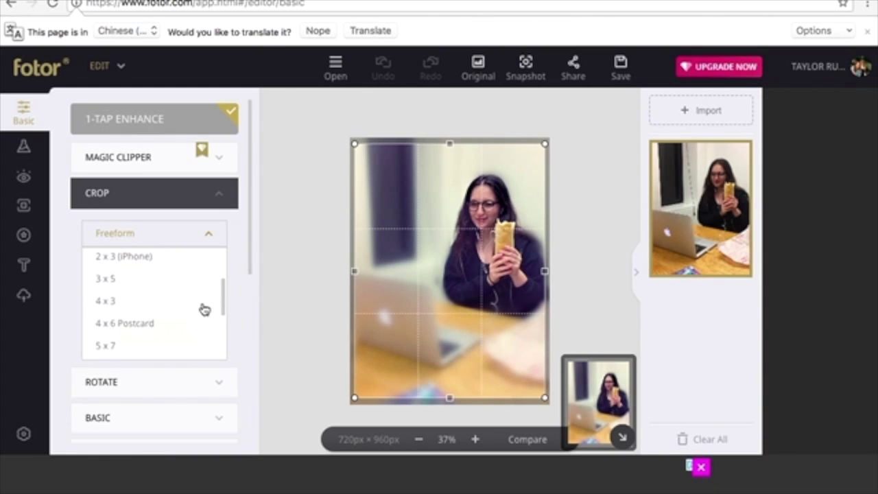
{"action": "scroll", "coordinate": [203, 307], "scroll_direction": "up", "scroll_amount": 1}
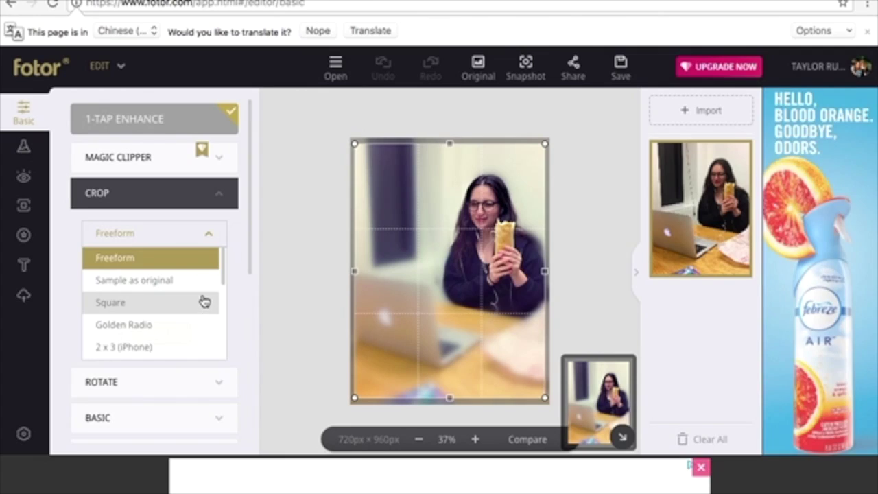
{"action": "scroll", "coordinate": [204, 300], "scroll_direction": "down", "scroll_amount": 3}
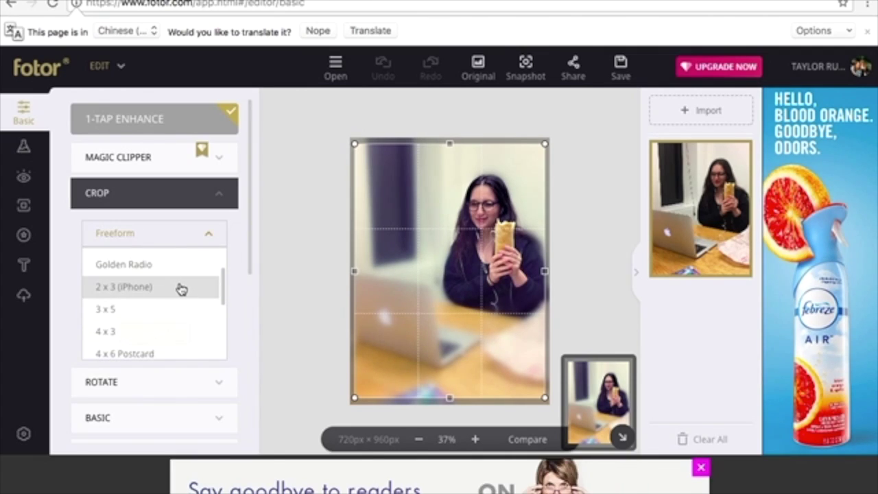
{"action": "left_click", "coordinate": [181, 288]}
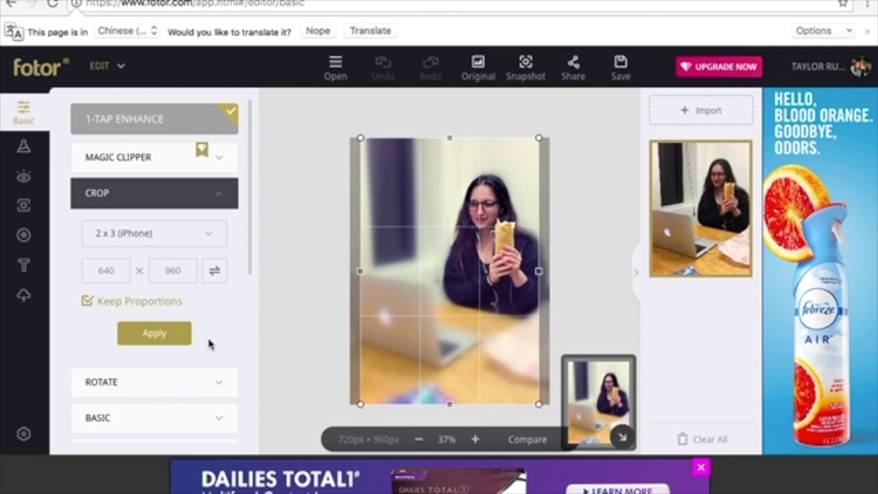
{"action": "left_click", "coordinate": [170, 334]}
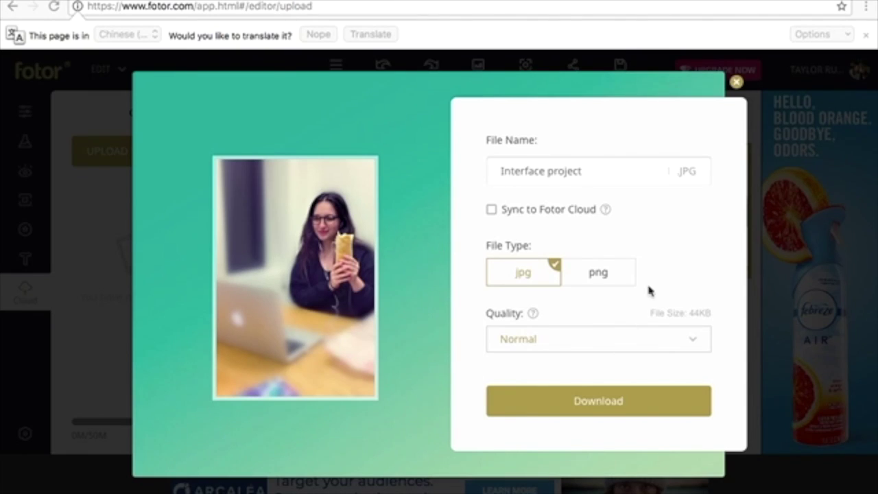
- Download the edited photo as Interface project in jpg format with Normal quality
{"action": "left_click", "coordinate": [587, 403]}
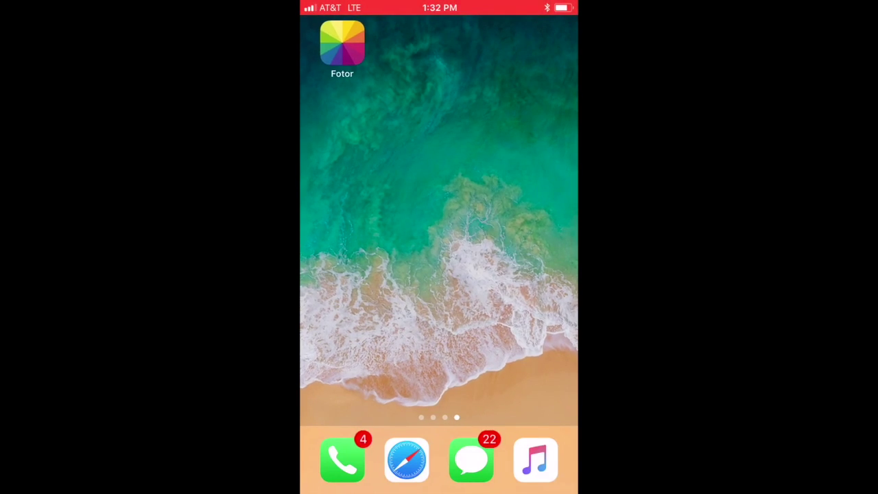
- Switch to the phone and open the Fotor mobile app from the home screen
{"action": "left_click", "coordinate": [342, 44]}
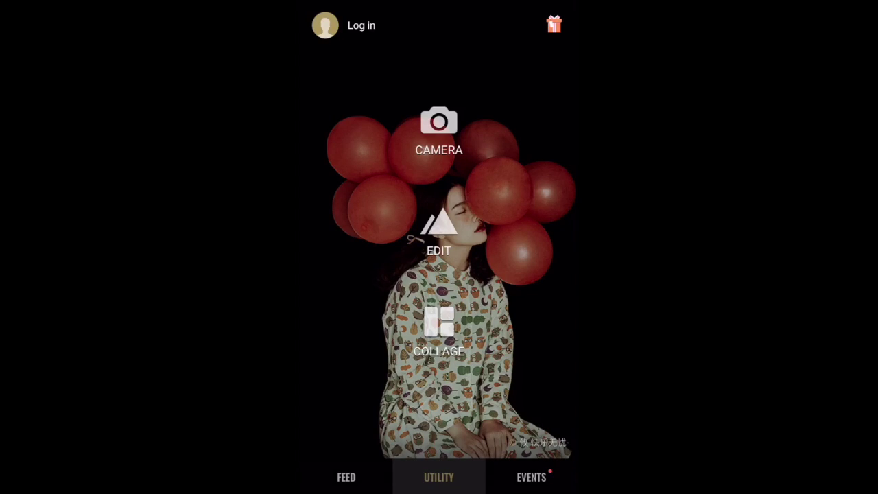
- Browse the feed's inspiration, recommendation and tutorial posts, and return to the main Utility screen
{"action": "left_click", "coordinate": [347, 477]}
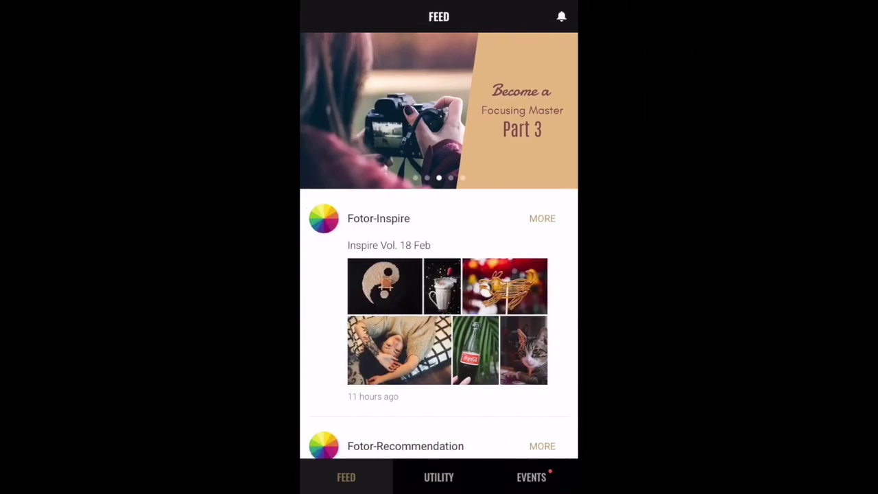
{"action": "scroll", "coordinate": [440, 275], "scroll_direction": "down", "scroll_amount": 5}
{"action": "scroll", "coordinate": [439, 274], "scroll_direction": "down", "scroll_amount": 10}
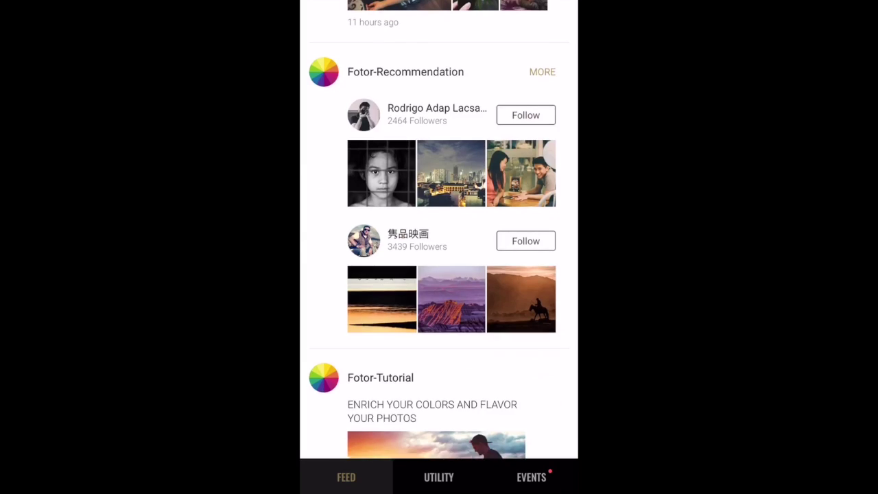
{"action": "scroll", "coordinate": [439, 275], "scroll_direction": "down", "scroll_amount": 6}
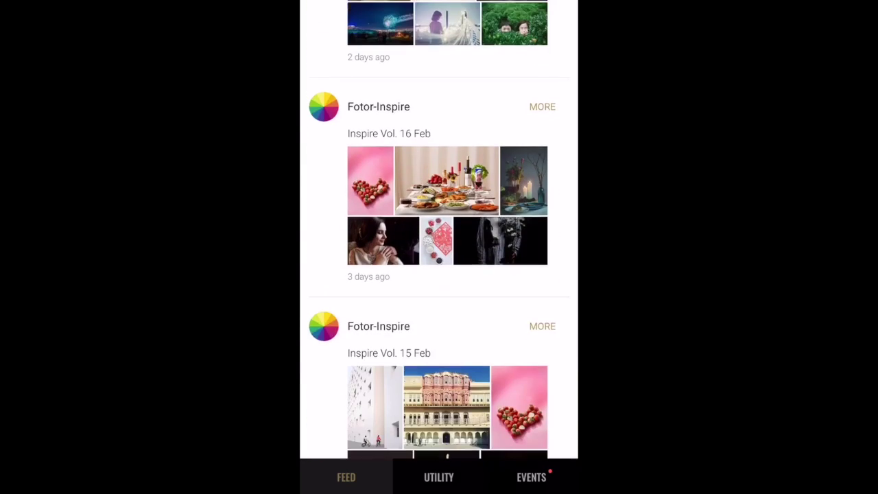
{"action": "left_click", "coordinate": [439, 477]}
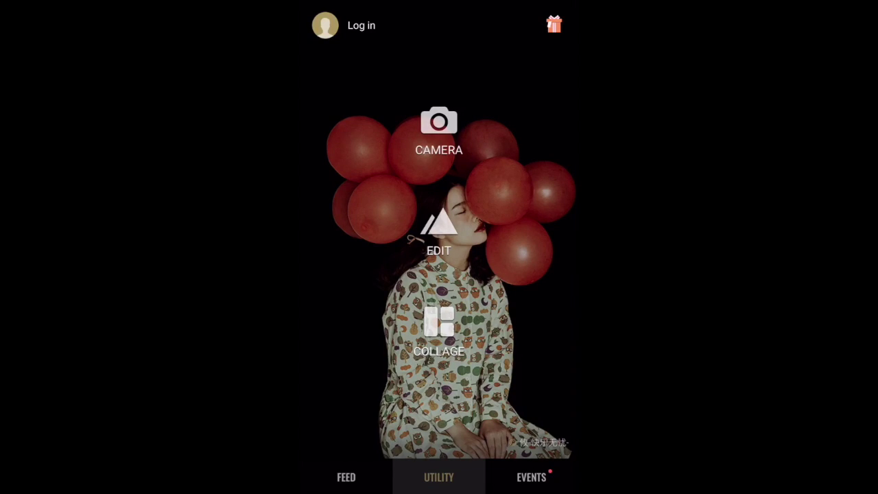
- Open the photo of the woman with the laptop for editing and look through the available editing tools
{"action": "left_click", "coordinate": [440, 233]}
{"action": "left_click", "coordinate": [439, 80]}
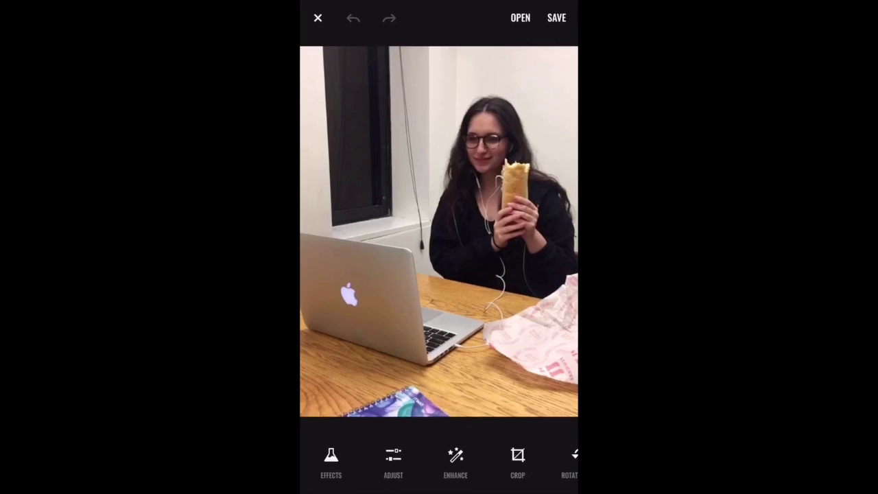
{"action": "left_click_drag", "start_coordinate": [521, 460], "coordinate": [214, 460]}
{"action": "left_click_drag", "start_coordinate": [481, 459], "coordinate": [549, 460]}
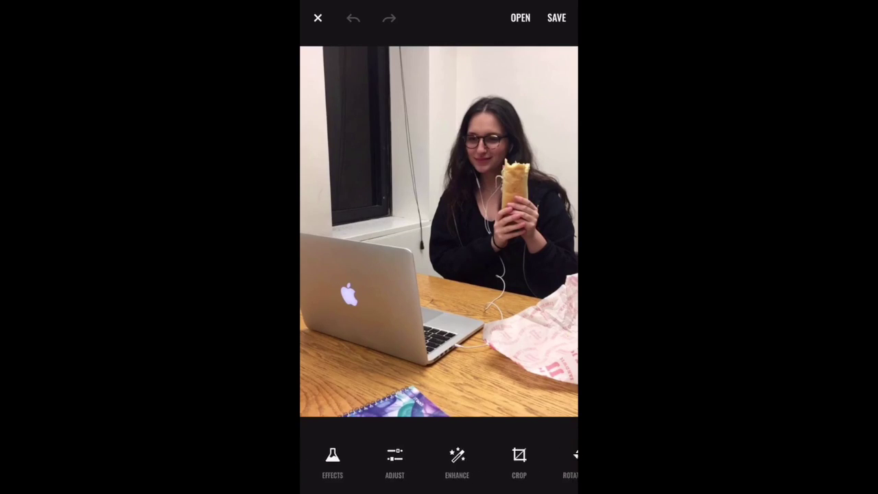
- Examine the Adjust options available for the photo and leave them without making a change
{"action": "left_click", "coordinate": [393, 460]}
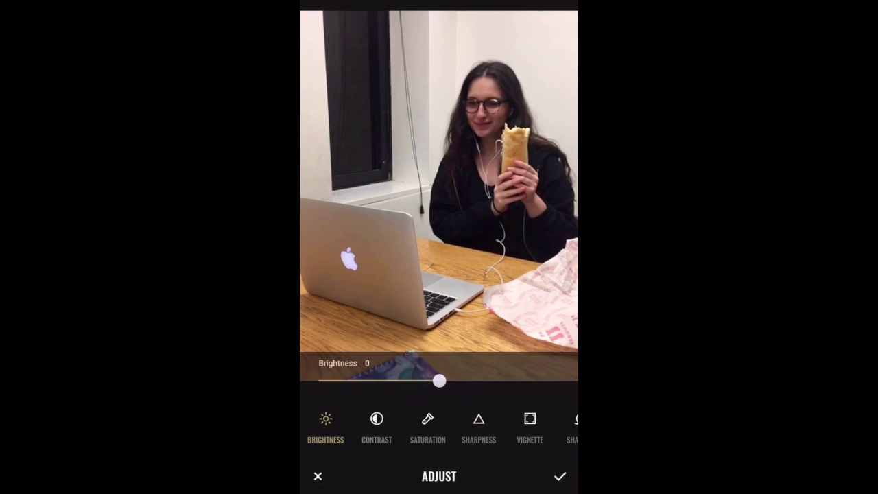
{"action": "left_click_drag", "start_coordinate": [481, 426], "coordinate": [428, 426]}
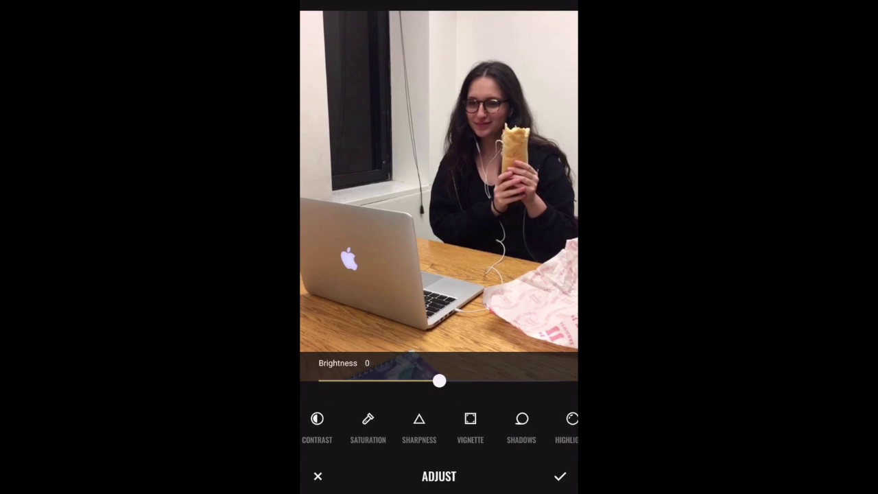
{"action": "left_click", "coordinate": [318, 476]}
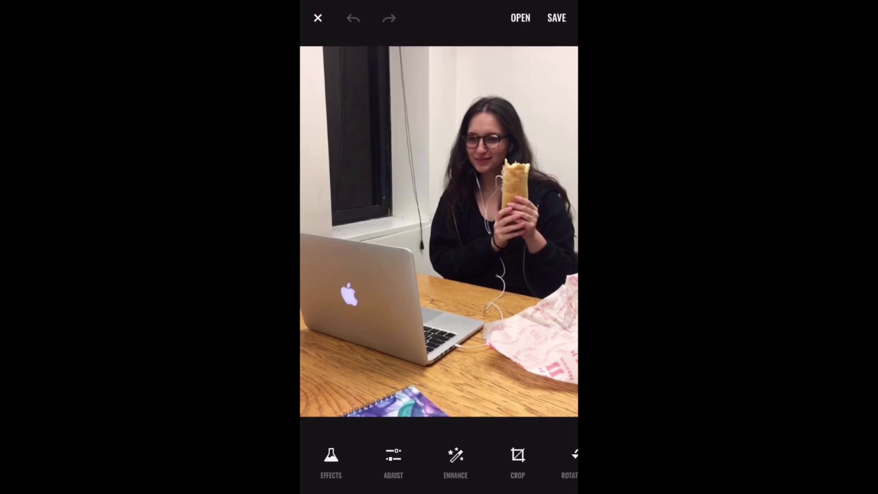
- Apply the L2 effect to the photo at a reduced intensity
{"action": "left_click", "coordinate": [330, 459]}
{"action": "left_click_drag", "start_coordinate": [535, 415], "coordinate": [412, 415]}
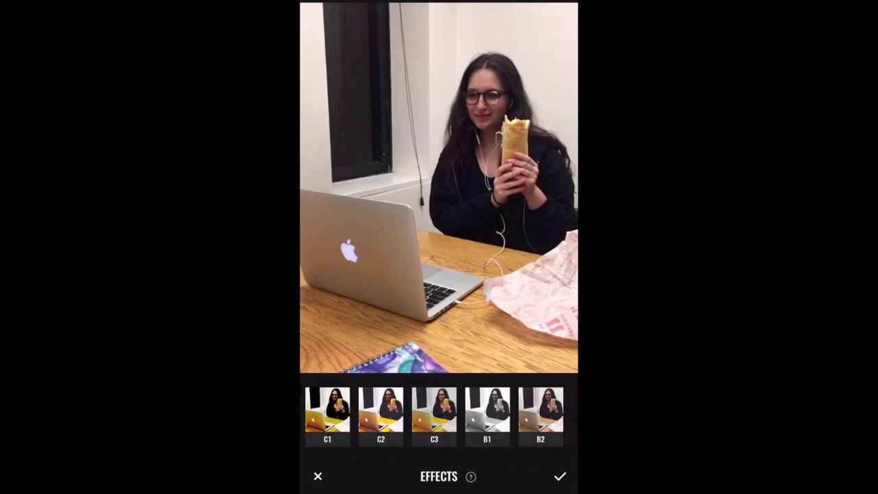
{"action": "left_click_drag", "start_coordinate": [535, 415], "coordinate": [439, 415]}
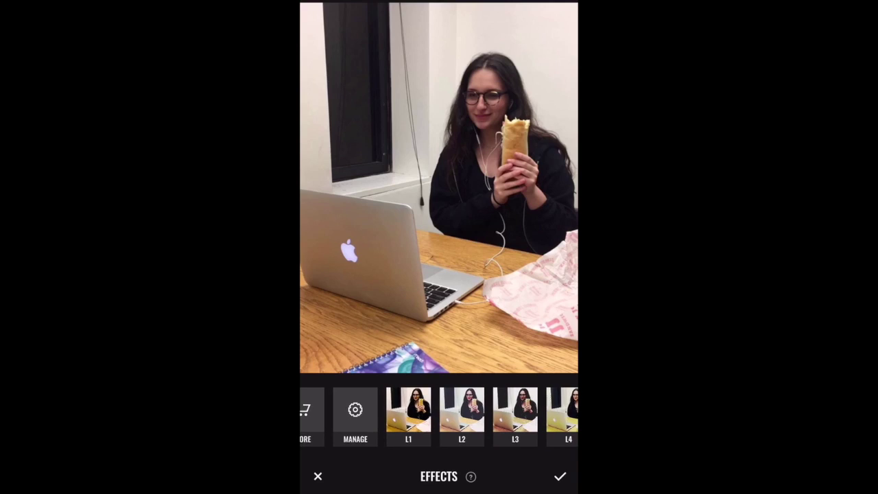
{"action": "left_click", "coordinate": [462, 412]}
{"action": "left_click_drag", "start_coordinate": [453, 415], "coordinate": [340, 415]}
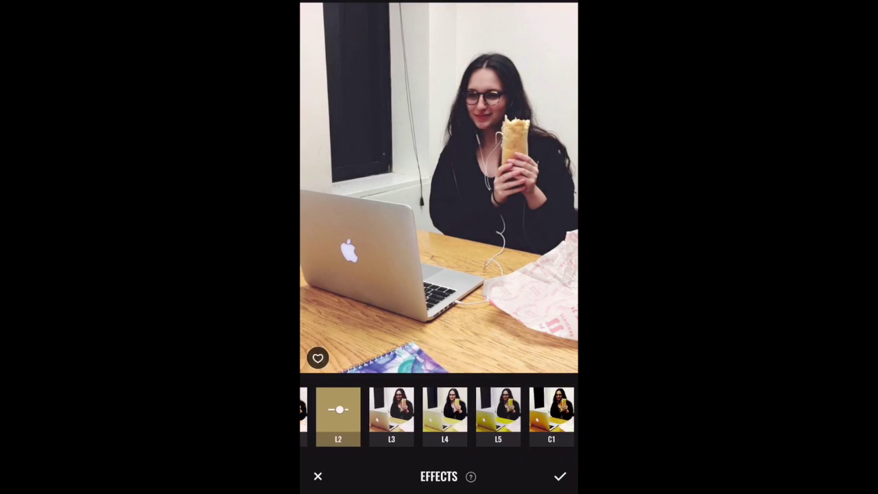
{"action": "left_click", "coordinate": [339, 415]}
{"action": "left_click_drag", "start_coordinate": [555, 364], "coordinate": [455, 365]}
{"action": "left_click", "coordinate": [560, 476]}
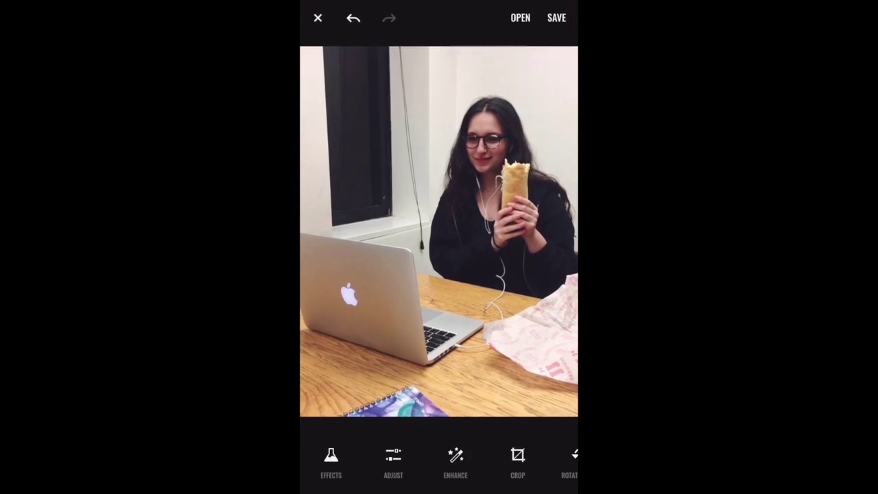
- Compare the Low, Medium and High enhancement levels on the photo and apply Low
{"action": "left_click", "coordinate": [455, 458]}
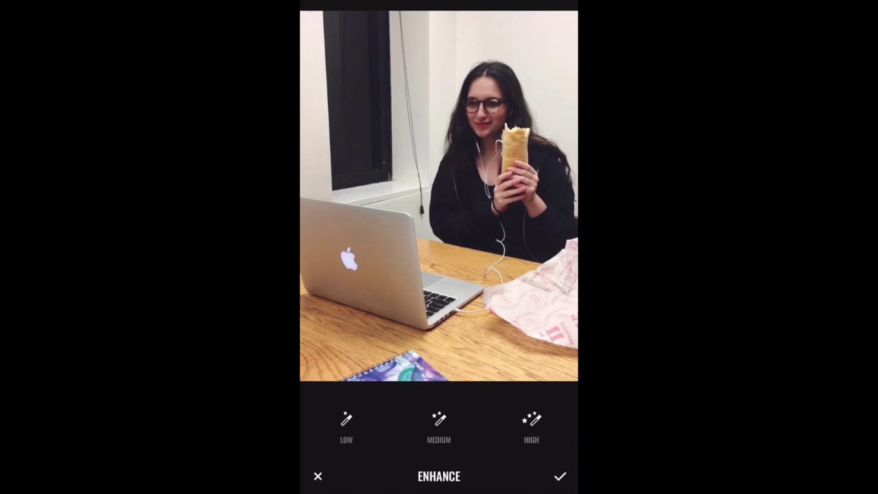
{"action": "left_click", "coordinate": [345, 425]}
{"action": "left_click", "coordinate": [439, 426]}
{"action": "left_click", "coordinate": [532, 425]}
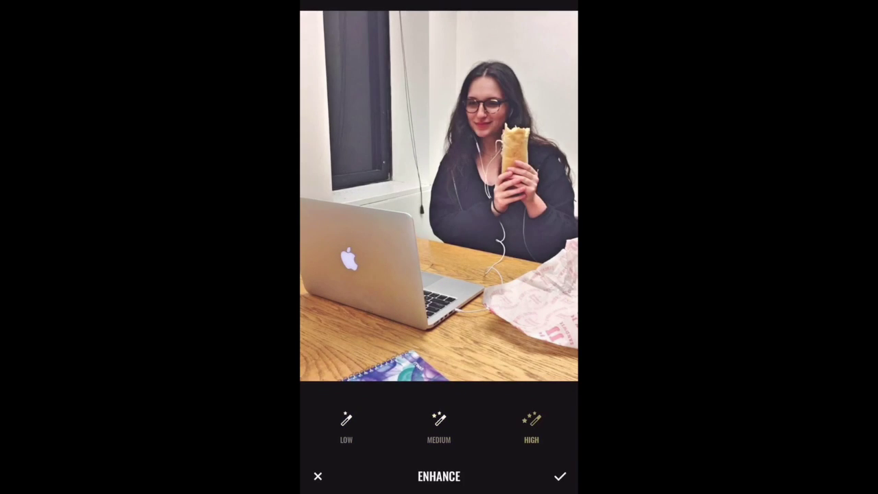
{"action": "left_click", "coordinate": [438, 425]}
{"action": "left_click", "coordinate": [346, 426]}
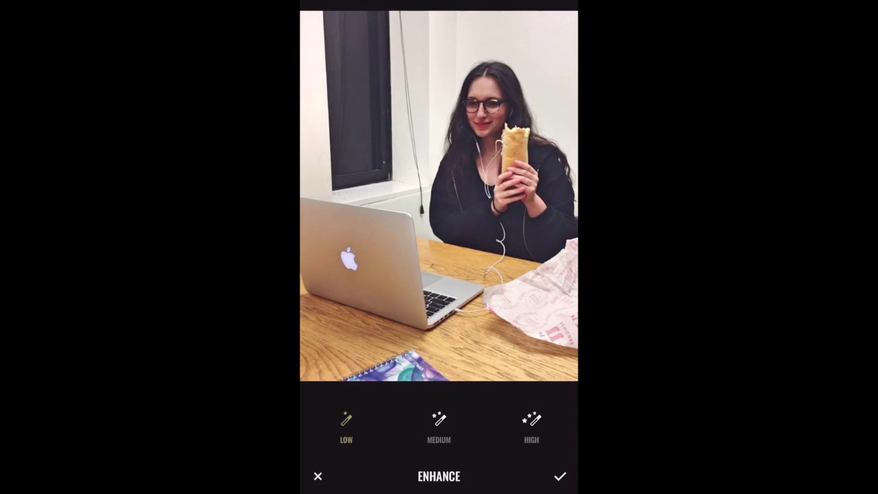
{"action": "left_click", "coordinate": [439, 425]}
{"action": "left_click", "coordinate": [532, 425]}
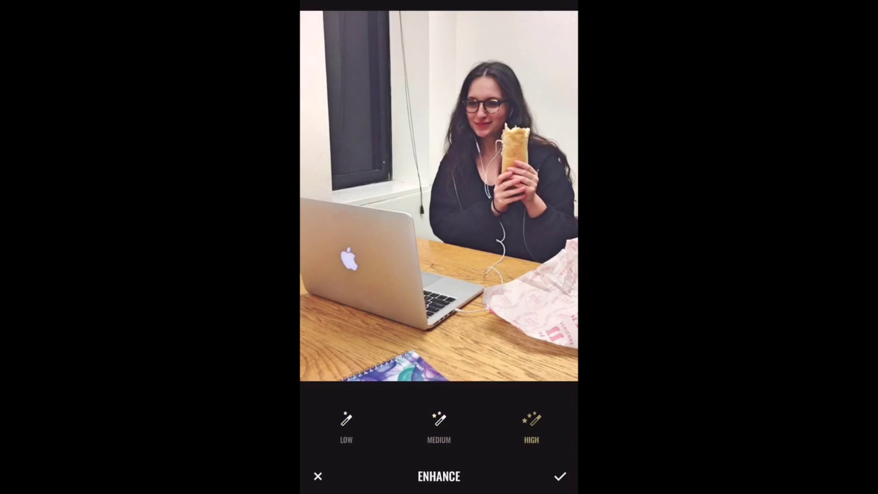
{"action": "left_click", "coordinate": [439, 425]}
{"action": "left_click", "coordinate": [345, 425]}
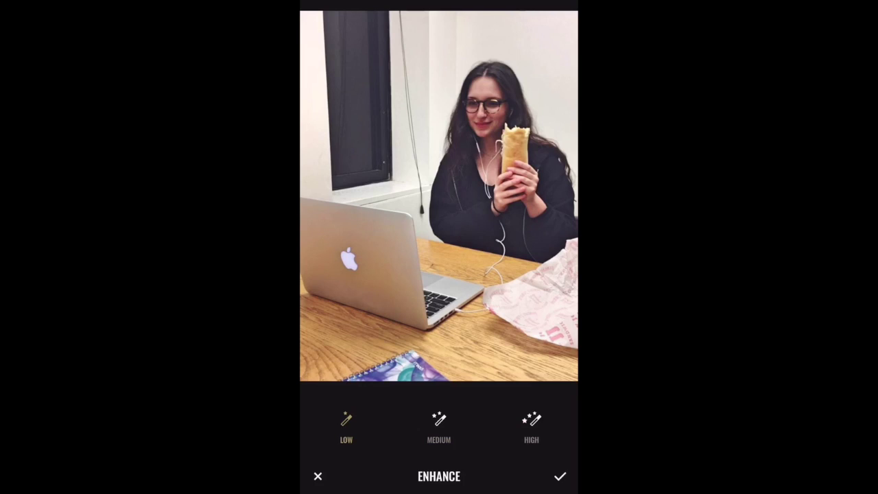
{"action": "left_click", "coordinate": [561, 476]}
- Try various crop aspect ratios on the photo, including 1:1, 3:4, 4:5 and 3:2, and discard the crop
{"action": "left_click_drag", "start_coordinate": [518, 490], "coordinate": [518, 274]}
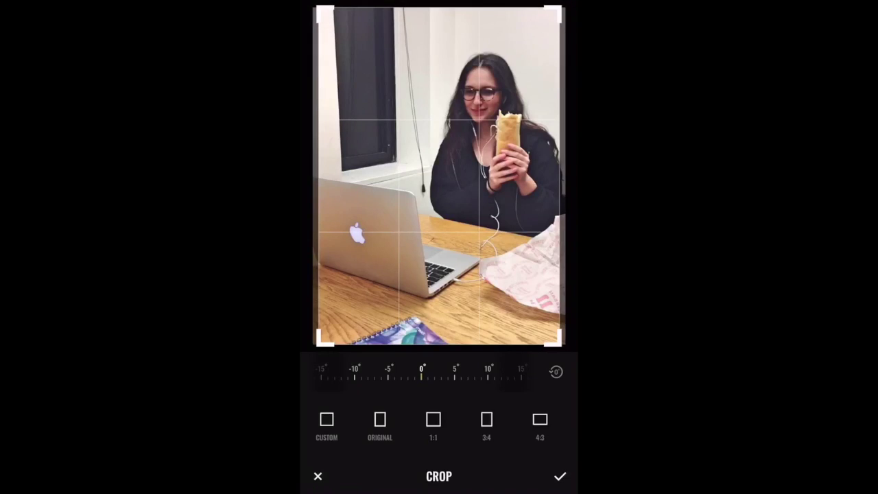
{"action": "left_click", "coordinate": [433, 419]}
{"action": "left_click", "coordinate": [487, 419]}
{"action": "left_click_drag", "start_coordinate": [480, 422], "coordinate": [381, 422]}
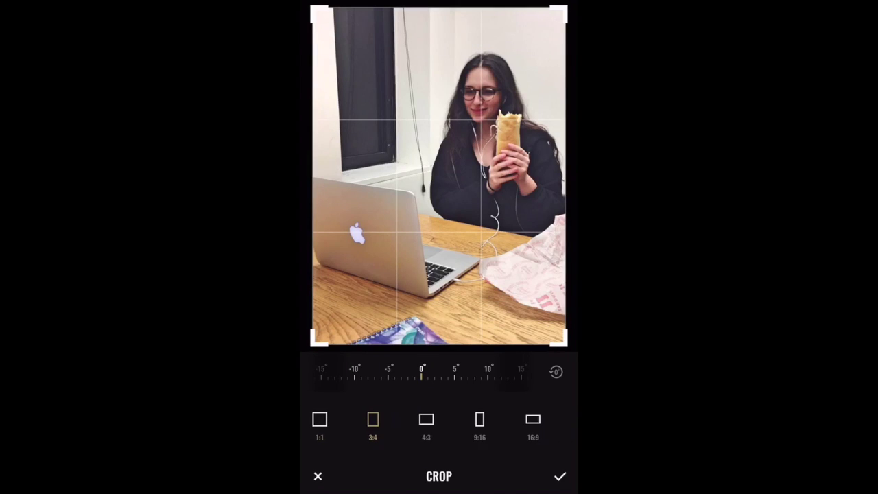
{"action": "left_click", "coordinate": [434, 419]}
{"action": "left_click", "coordinate": [488, 419]}
{"action": "left_click", "coordinate": [549, 419]}
{"action": "left_click_drag", "start_coordinate": [494, 421], "coordinate": [433, 420]}
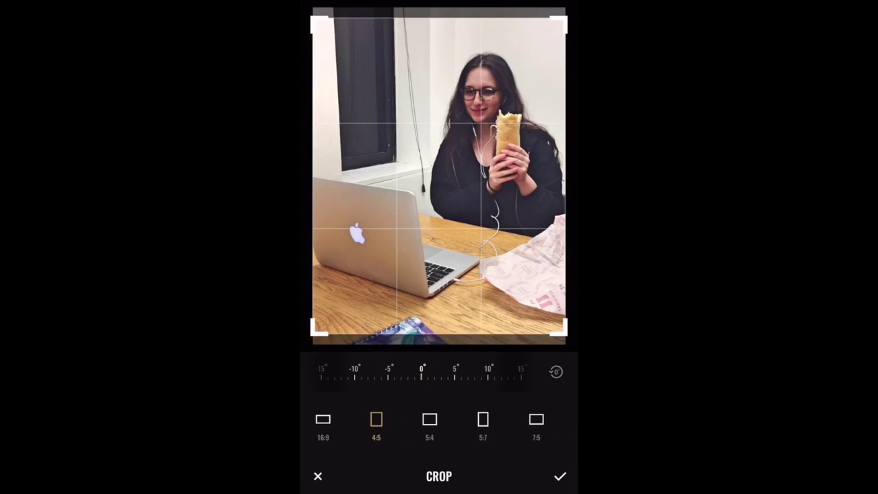
{"action": "left_click", "coordinate": [431, 419]}
{"action": "left_click", "coordinate": [487, 419]}
{"action": "left_click", "coordinate": [492, 419]}
{"action": "left_click", "coordinate": [561, 420]}
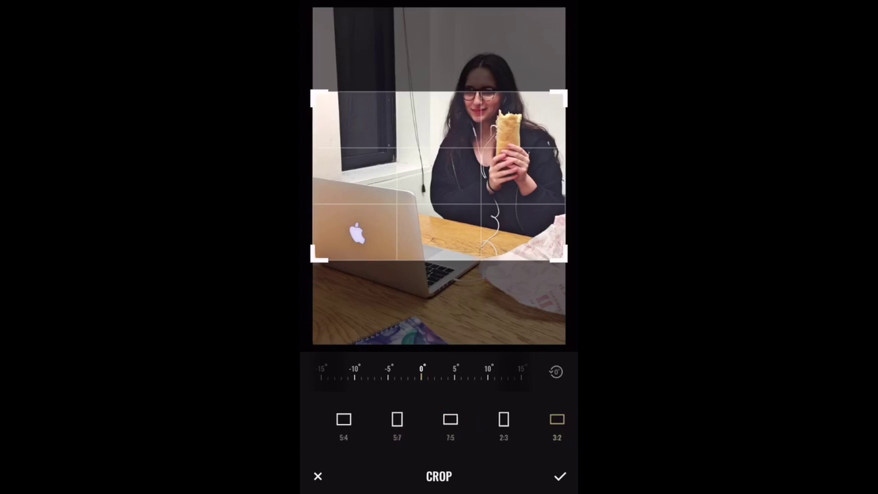
{"action": "left_click_drag", "start_coordinate": [343, 422], "coordinate": [522, 422]}
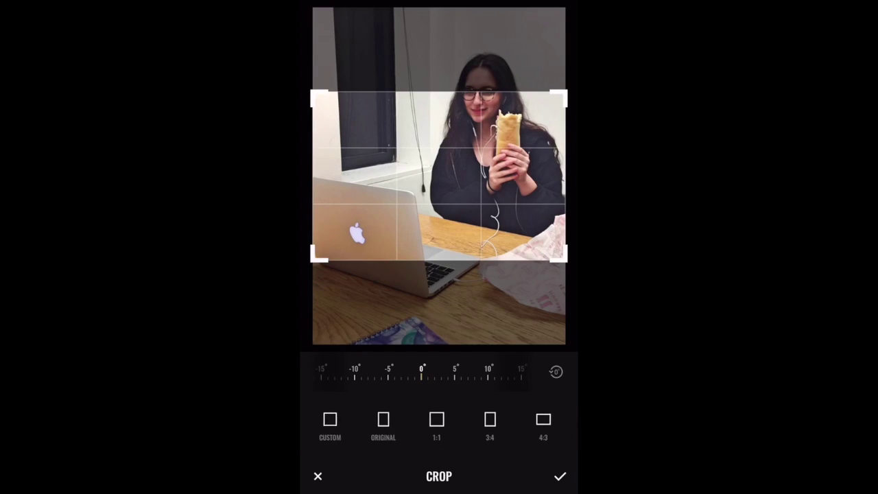
{"action": "left_click", "coordinate": [327, 419]}
{"action": "left_click", "coordinate": [433, 419]}
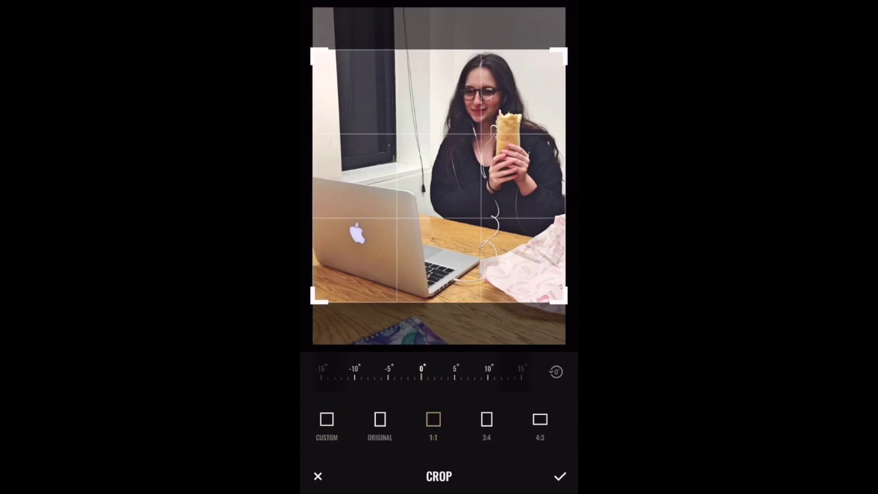
{"action": "left_click", "coordinate": [317, 476]}
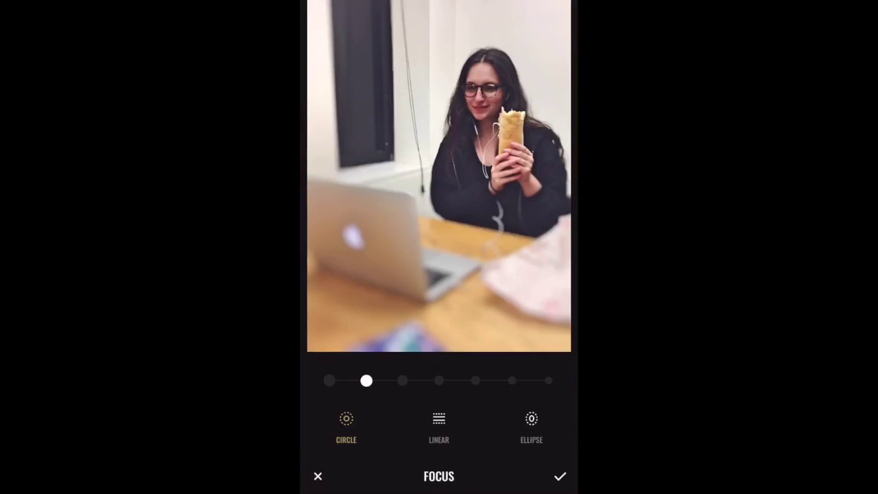
- Compare the Linear, Ellipse and Circle focus shapes, and set an Ellipse focus area around the woman's face
{"action": "left_click", "coordinate": [439, 420]}
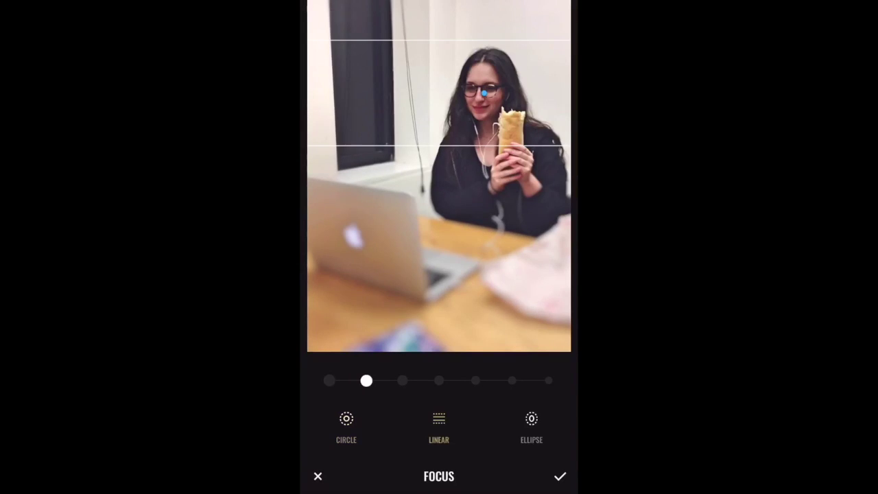
{"action": "left_click", "coordinate": [532, 420]}
{"action": "left_click_drag", "start_coordinate": [485, 92], "coordinate": [466, 95]}
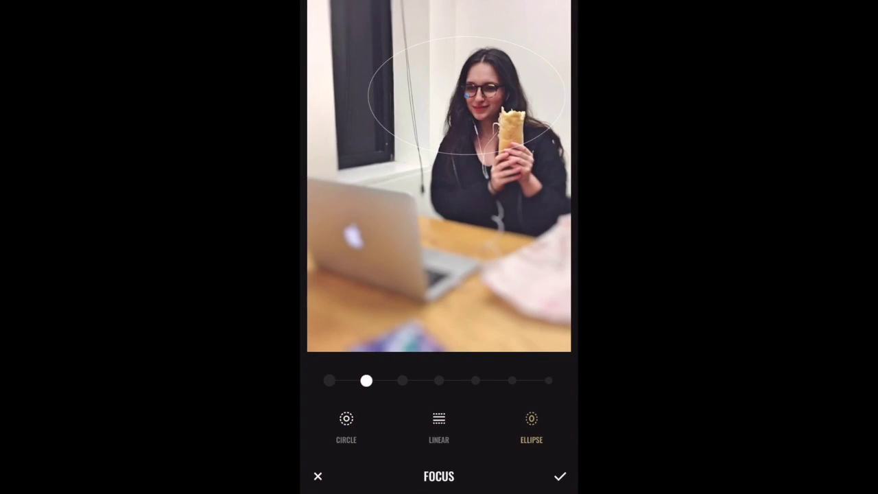
{"action": "left_click", "coordinate": [347, 420]}
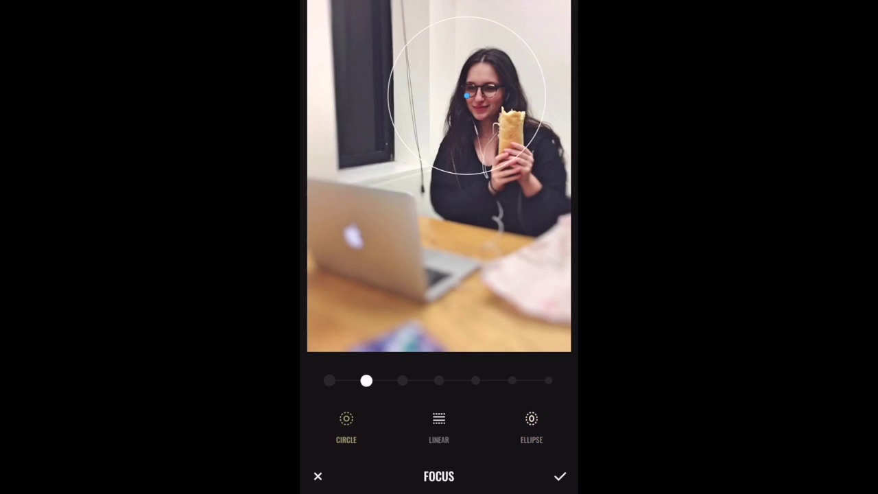
{"action": "left_click", "coordinate": [532, 420]}
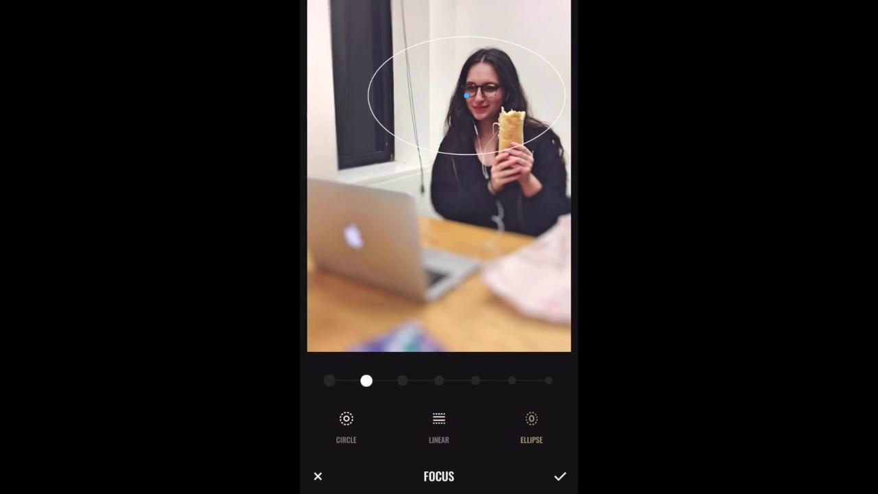